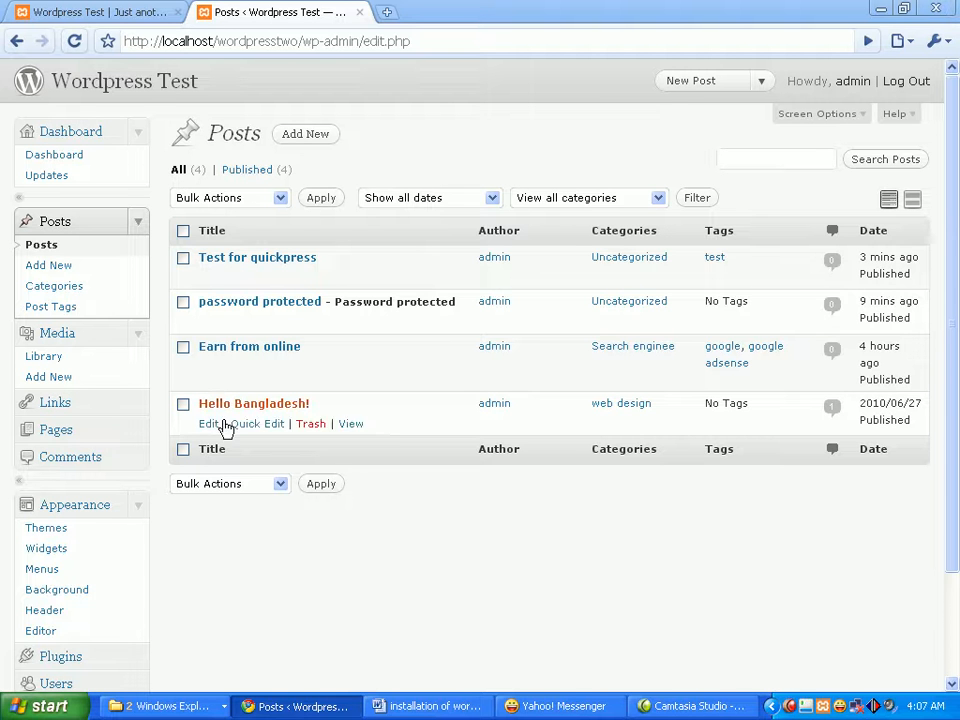
Start a new post and title it "link test".
{"action": "left_click", "coordinate": [61, 269]}
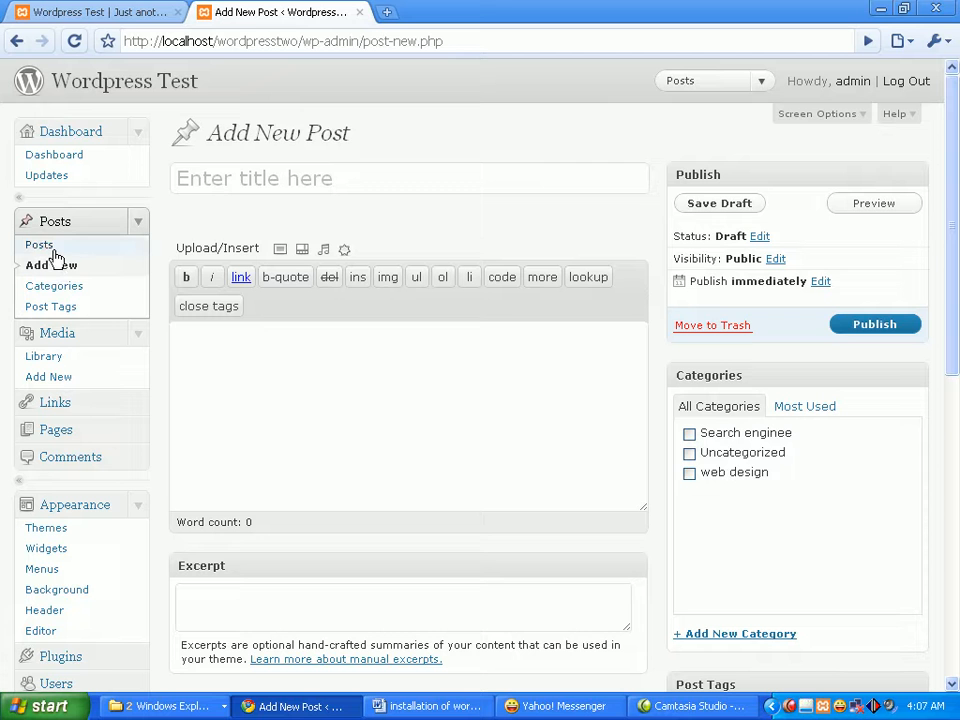
{"action": "left_click", "coordinate": [336, 179]}
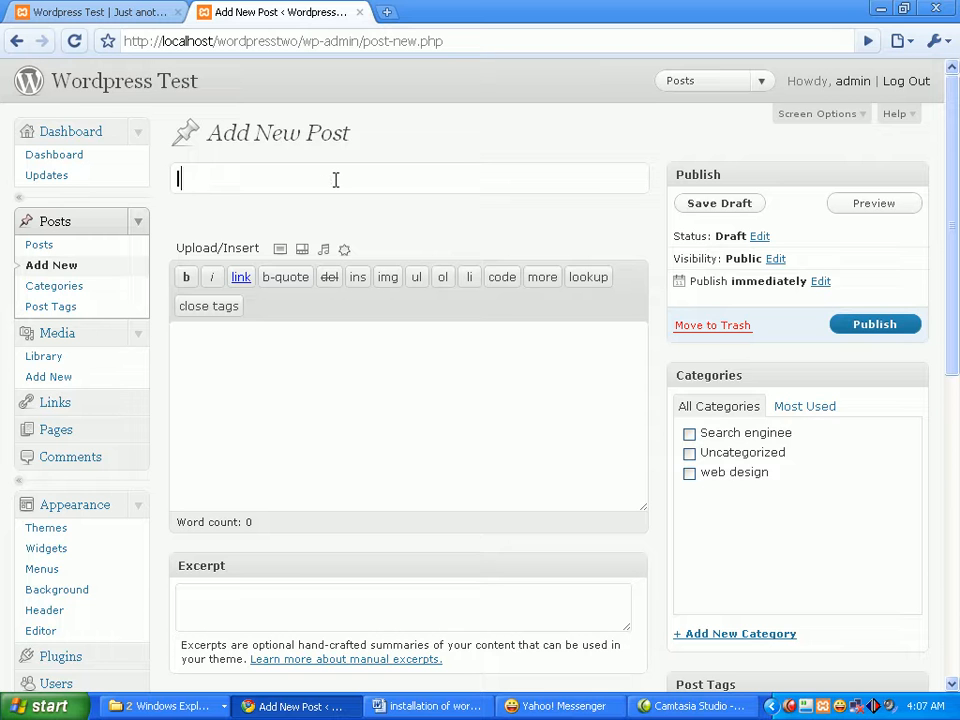
{"action": "type", "text": "link test"}
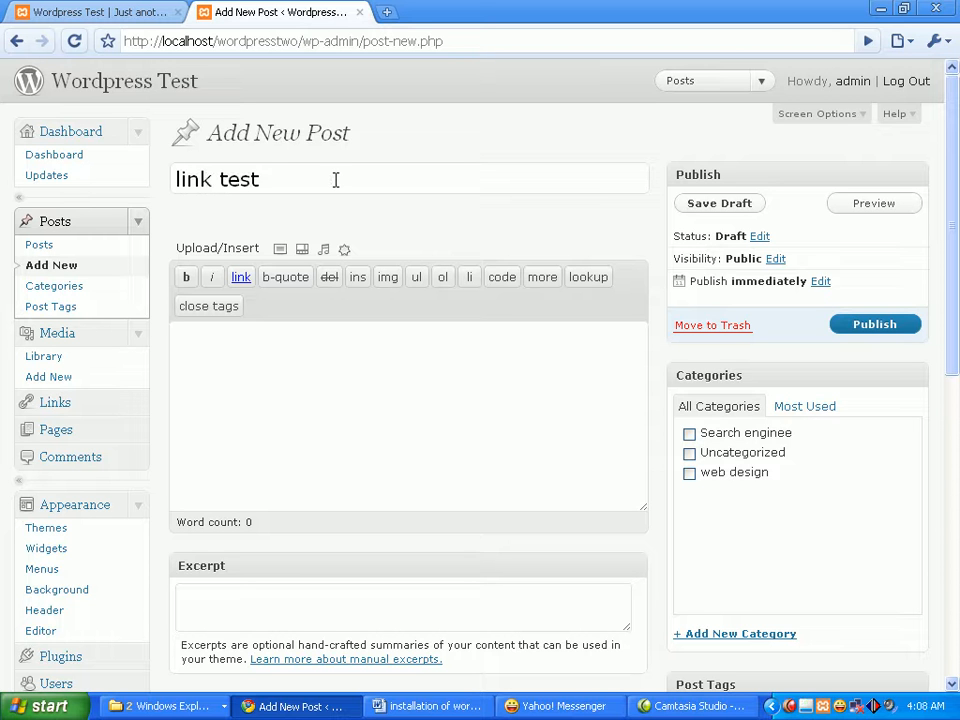
Write the post body "click here for learn and earn from internet.".
{"action": "left_click", "coordinate": [264, 347]}
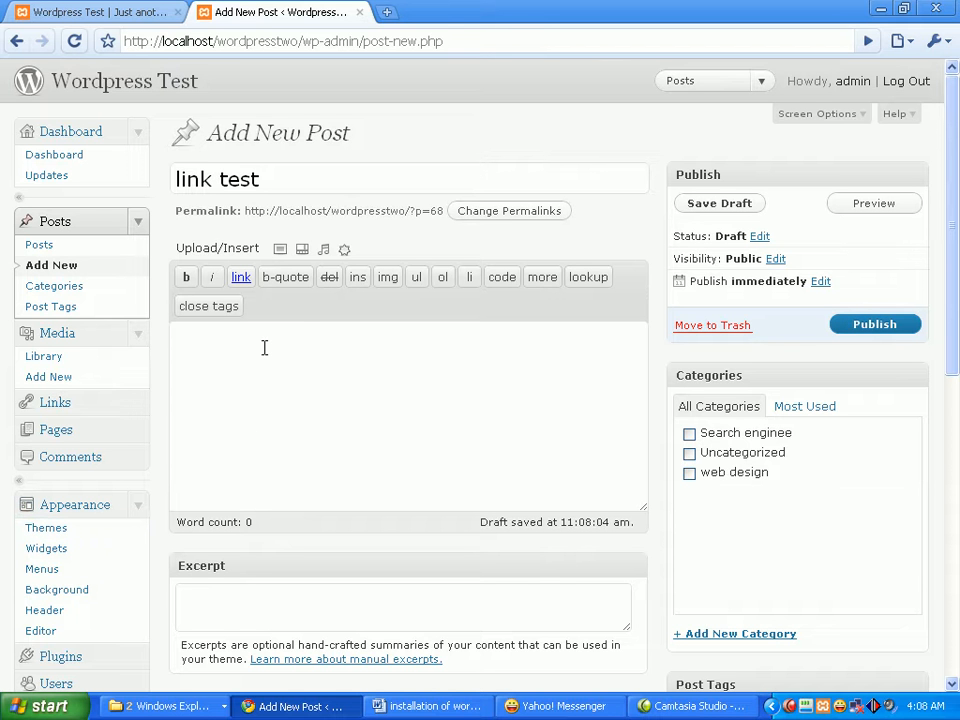
{"action": "type", "text": "click here for learn and ea"}
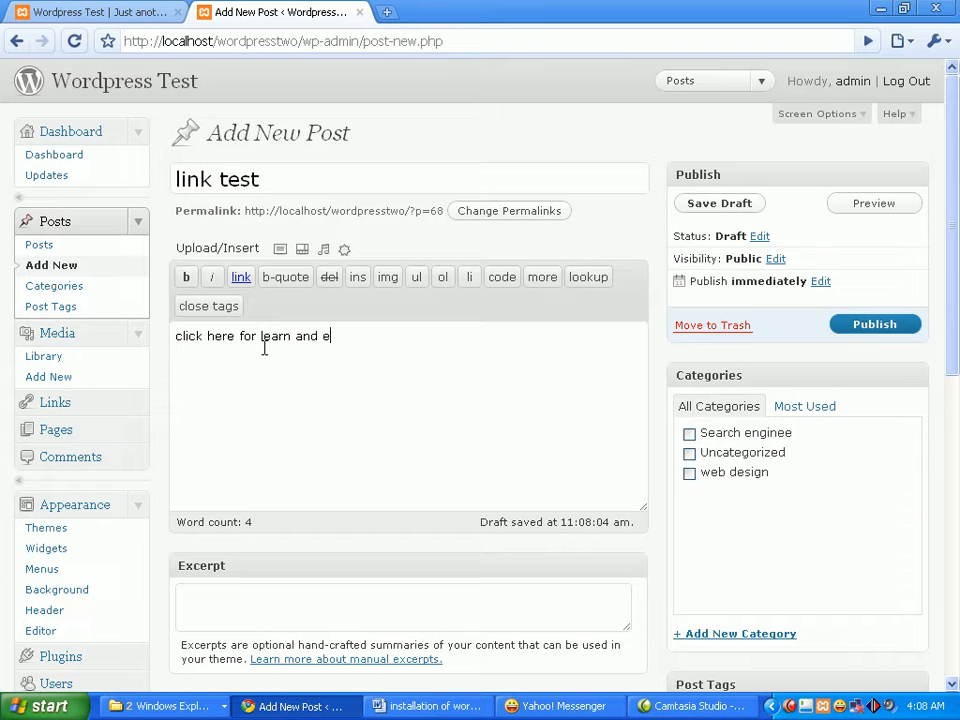
{"action": "key", "text": "BackSpace"}
{"action": "type", "text": "arn from internet"}
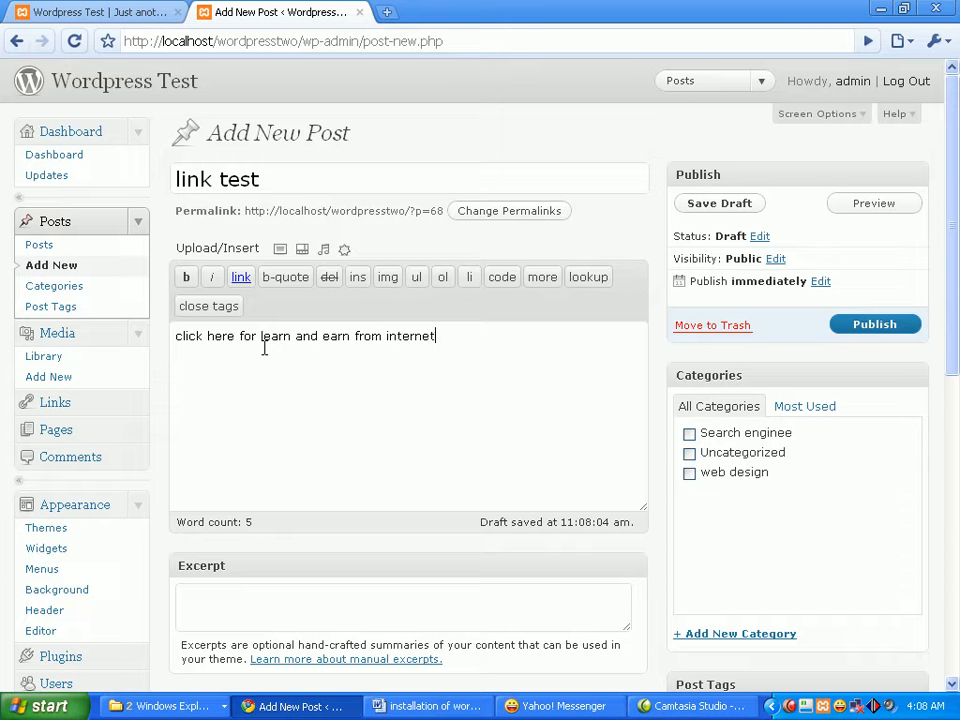
{"action": "type", "text": "."}
{"action": "left_click", "coordinate": [233, 337]}
{"action": "left_click_drag", "start_coordinate": [233, 337], "coordinate": [176, 337]}
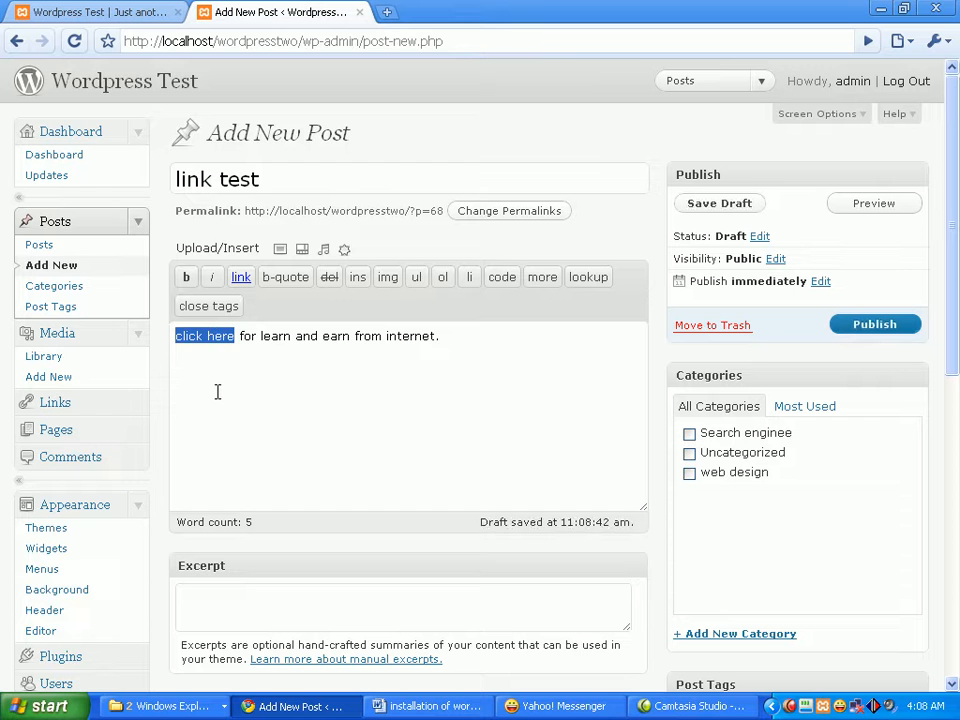
{"action": "left_click", "coordinate": [208, 337]}
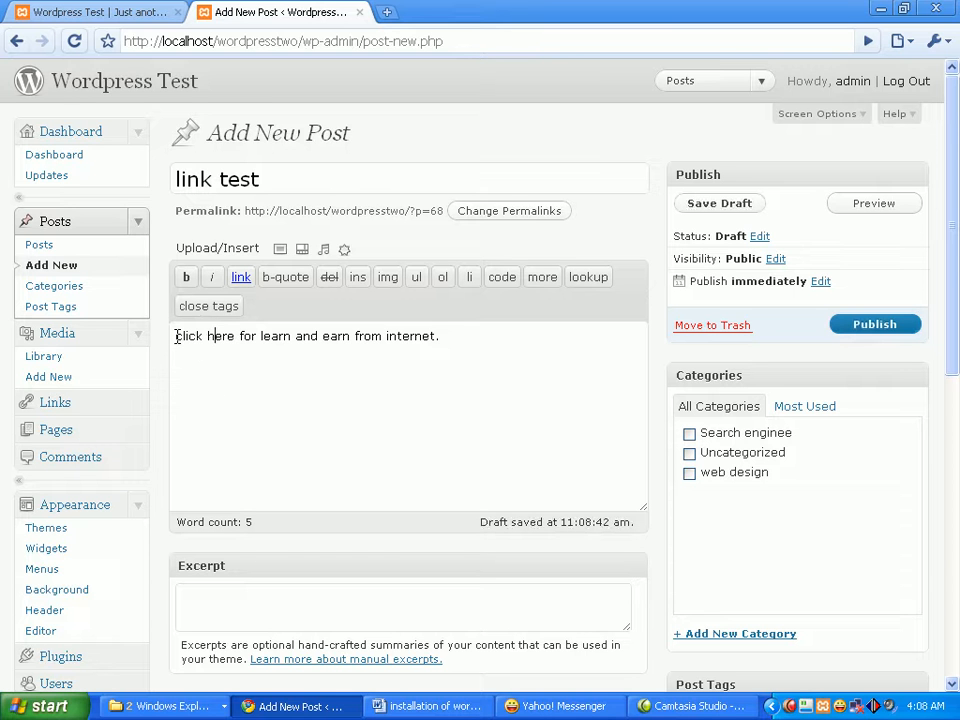
{"action": "left_click_drag", "start_coordinate": [175, 336], "coordinate": [236, 336]}
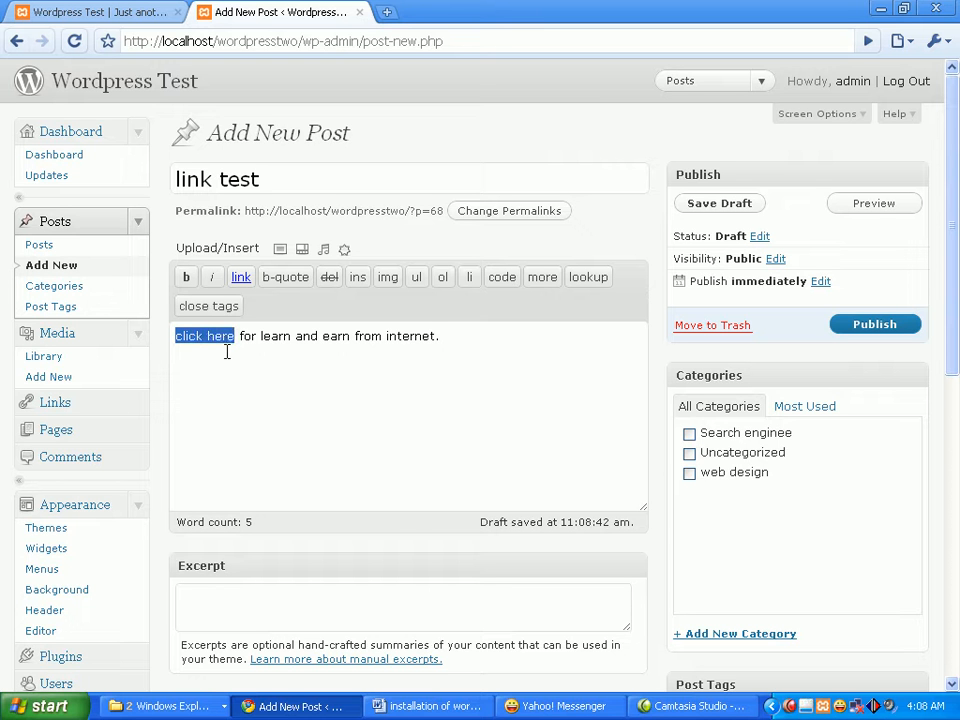
{"action": "left_click", "coordinate": [242, 281]}
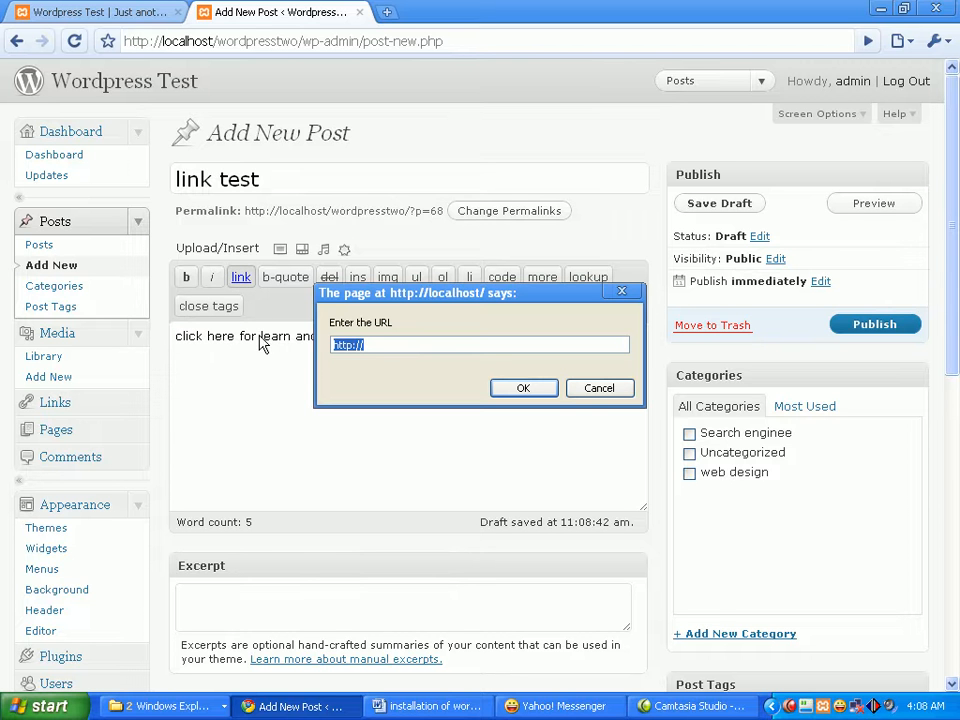
{"action": "left_click", "coordinate": [400, 346]}
{"action": "type", "text": "nextbarisa"}
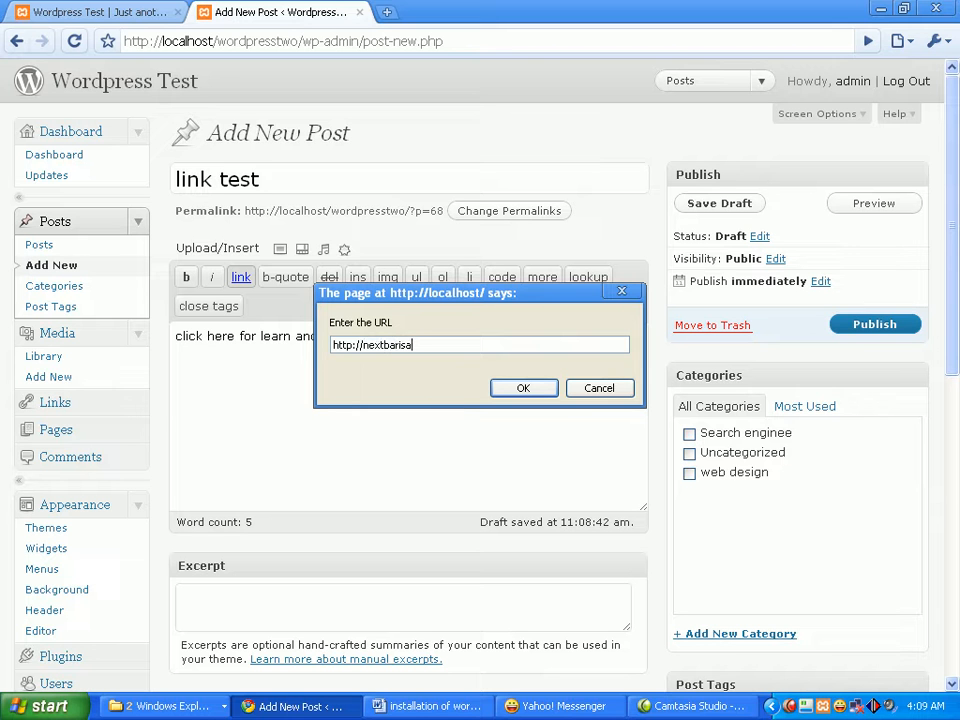
{"action": "type", "text": "l.com"}
{"action": "left_click_drag", "start_coordinate": [440, 302], "coordinate": [402, 381]}
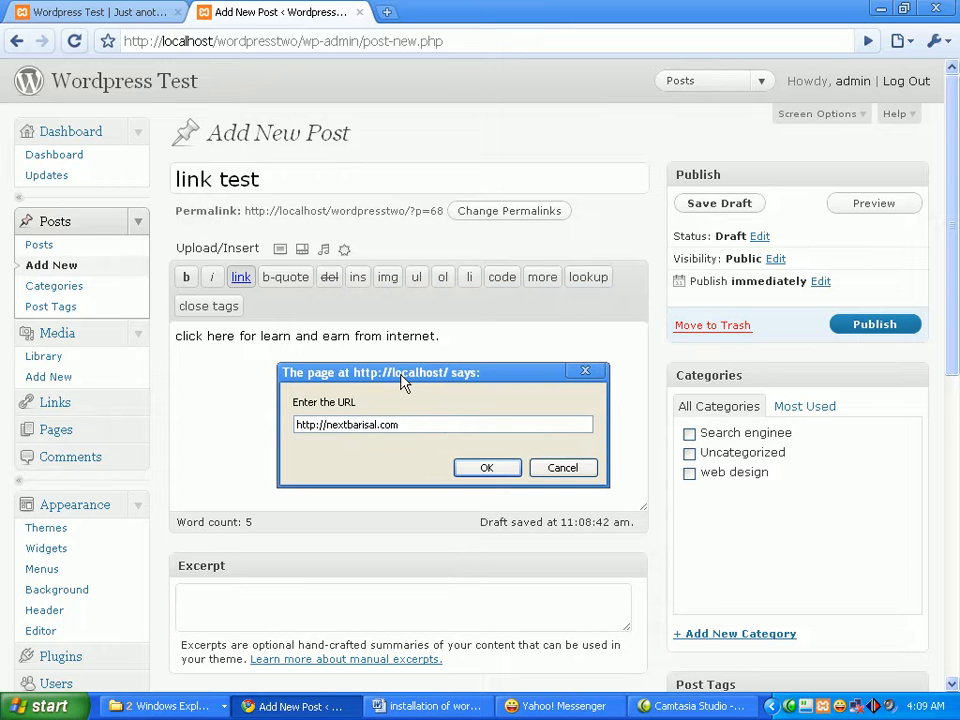
{"action": "left_click", "coordinate": [489, 474]}
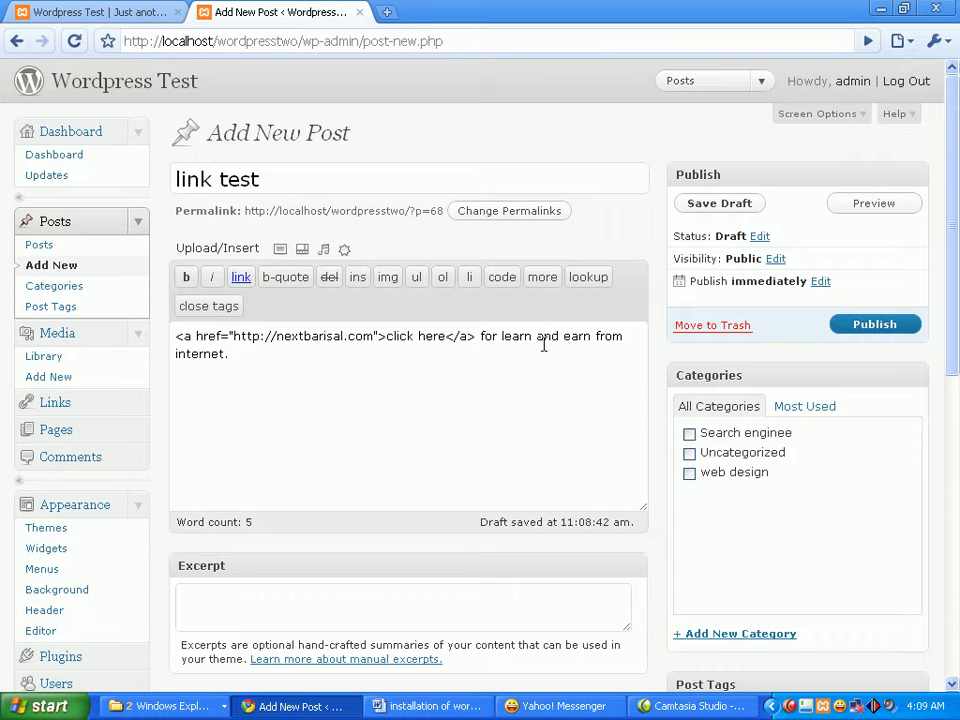
Publish the "link test" post and reload the site's home page to show it.
{"action": "left_click", "coordinate": [880, 330]}
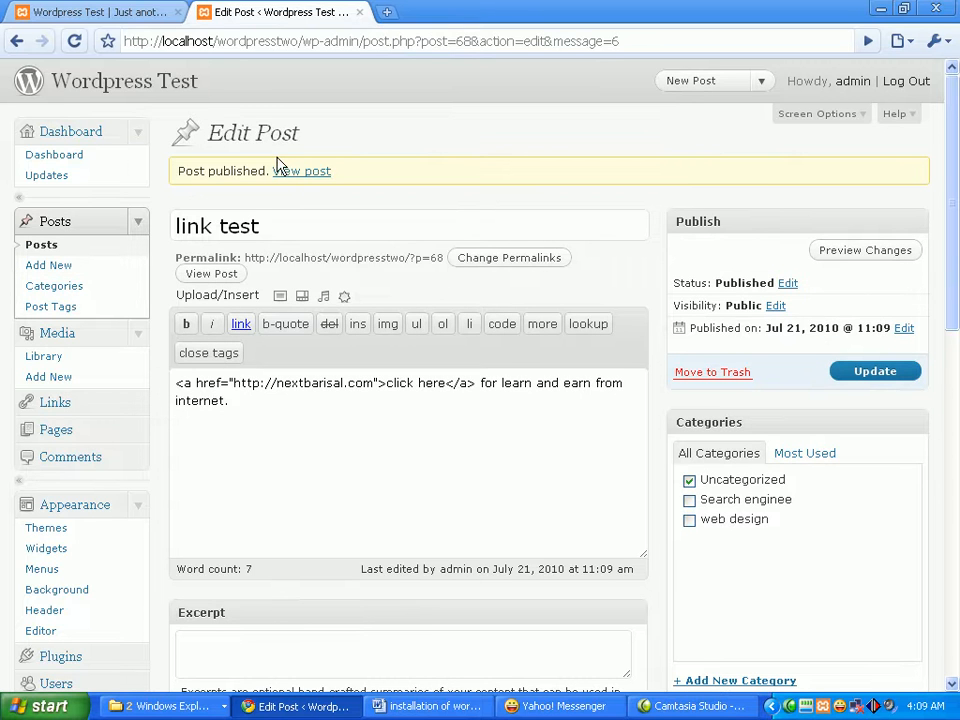
{"action": "left_click", "coordinate": [88, 13]}
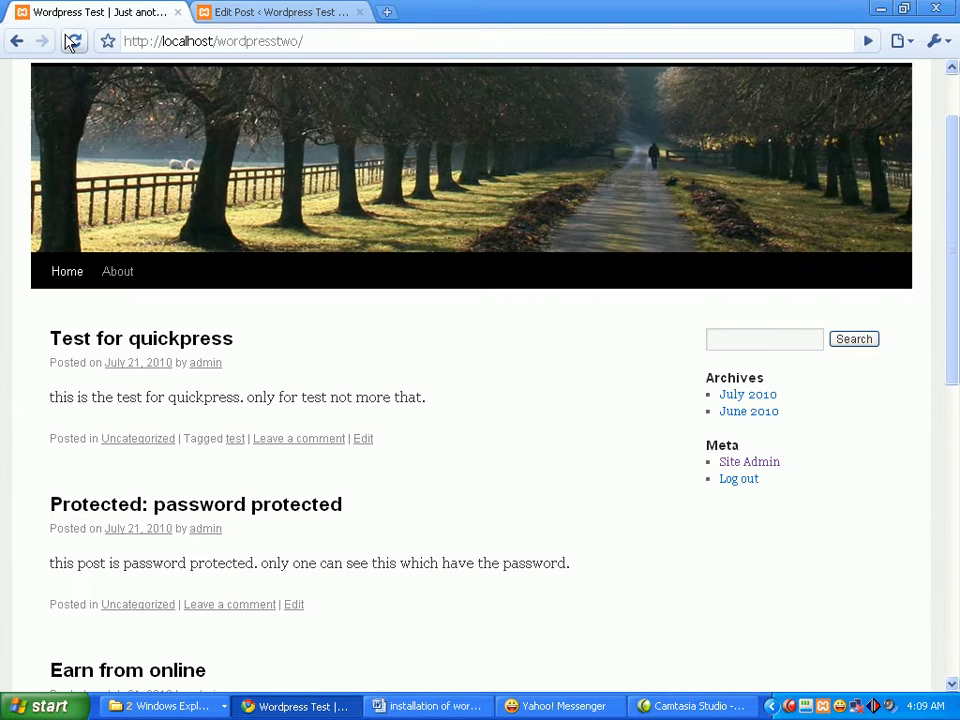
{"action": "left_click", "coordinate": [74, 42]}
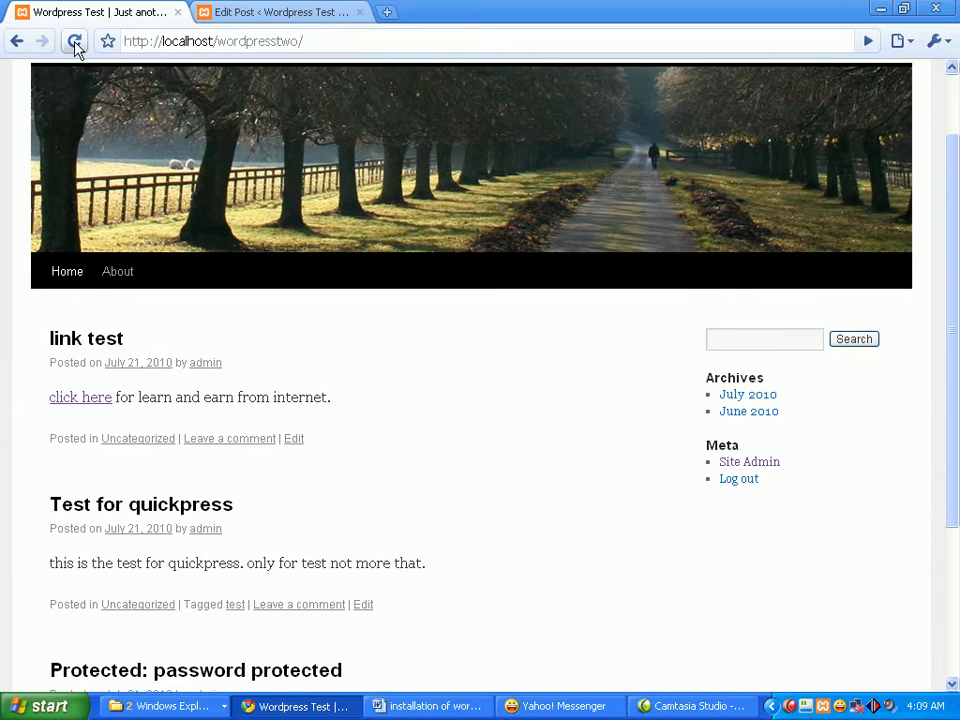
Follow the "click here" link in the published "link test" post and look through the page it opens.
{"action": "left_click", "coordinate": [89, 407]}
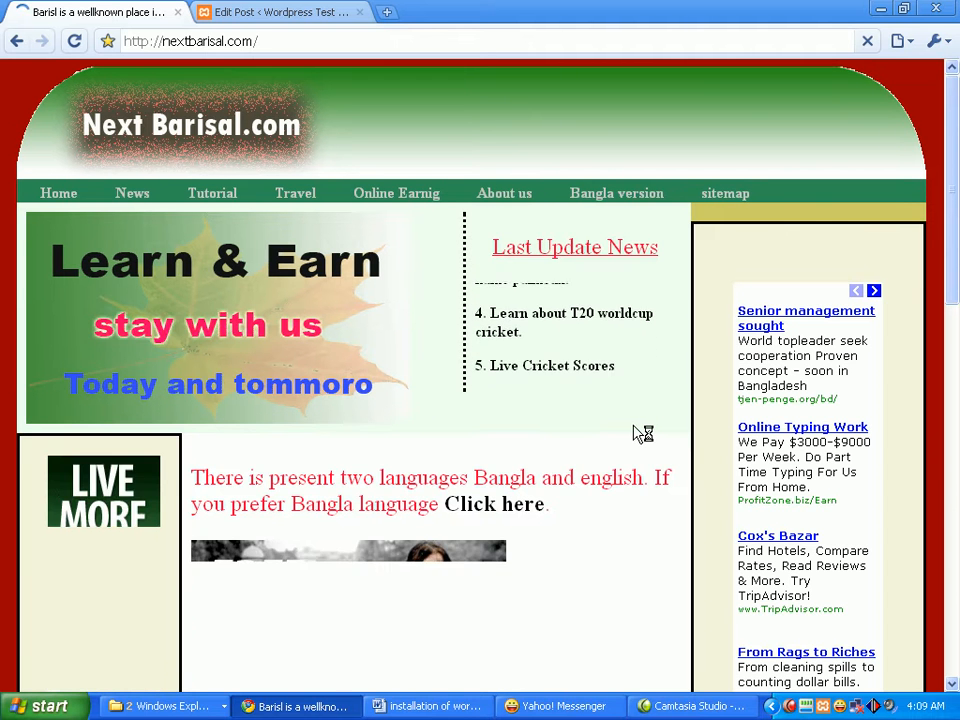
{"action": "scroll", "coordinate": [642, 433], "scroll_direction": "down", "scroll_amount": 1}
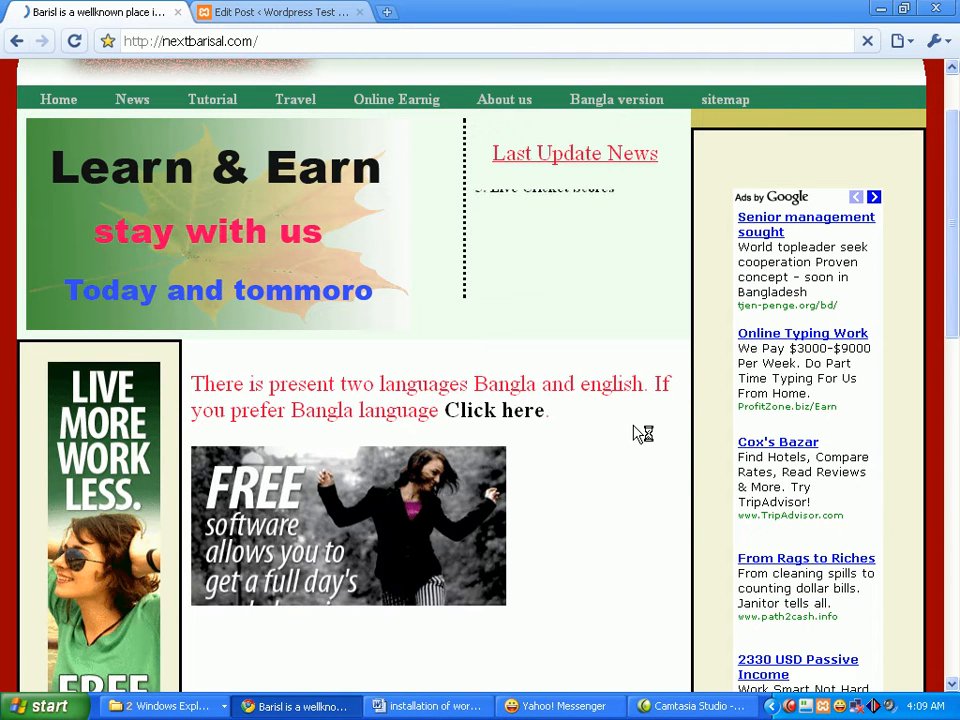
{"action": "scroll", "coordinate": [633, 433], "scroll_direction": "up", "scroll_amount": 1}
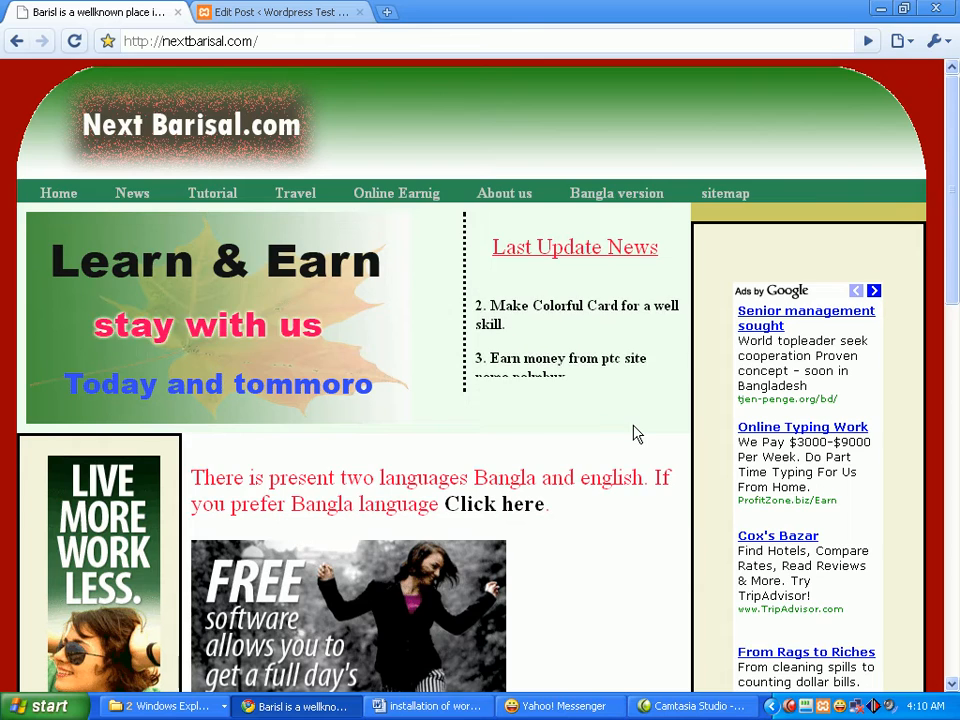
{"action": "scroll", "coordinate": [579, 439], "scroll_direction": "down", "scroll_amount": 3}
{"action": "scroll", "coordinate": [585, 447], "scroll_direction": "down", "scroll_amount": 7}
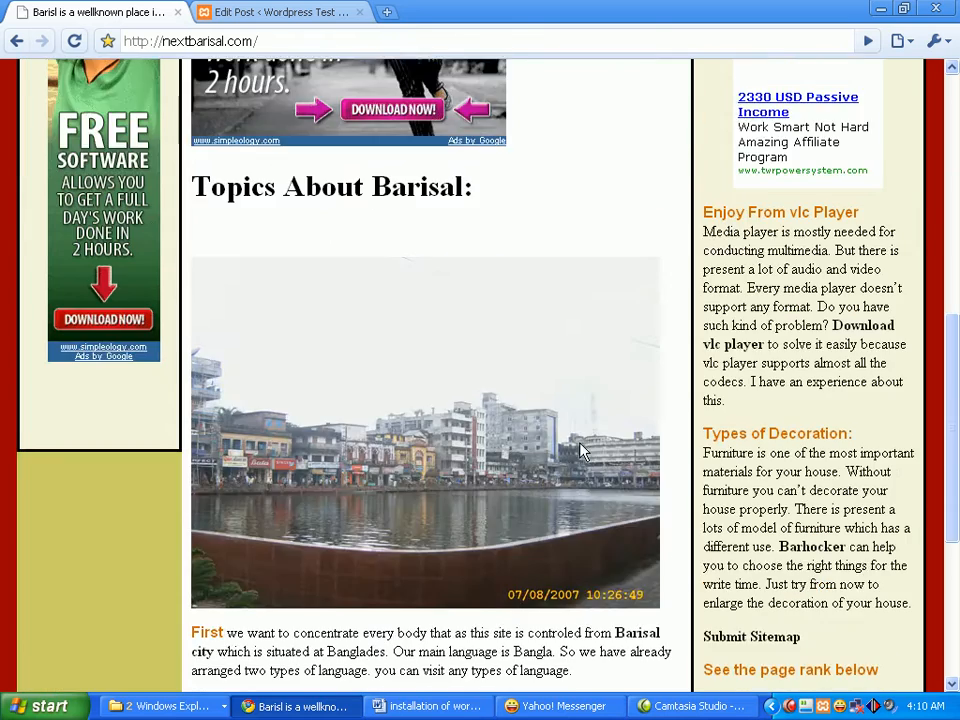
{"action": "scroll", "coordinate": [588, 478], "scroll_direction": "up", "scroll_amount": 10}
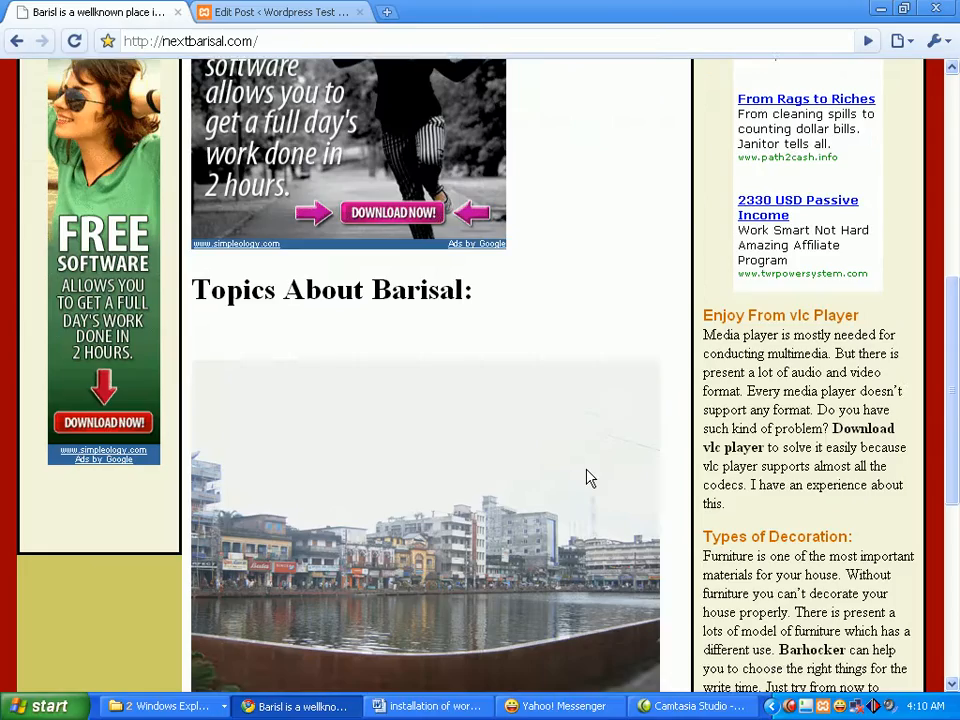
Review the linked words "click here" in the post's HTML and return to the linked website.
{"action": "left_click", "coordinate": [257, 14]}
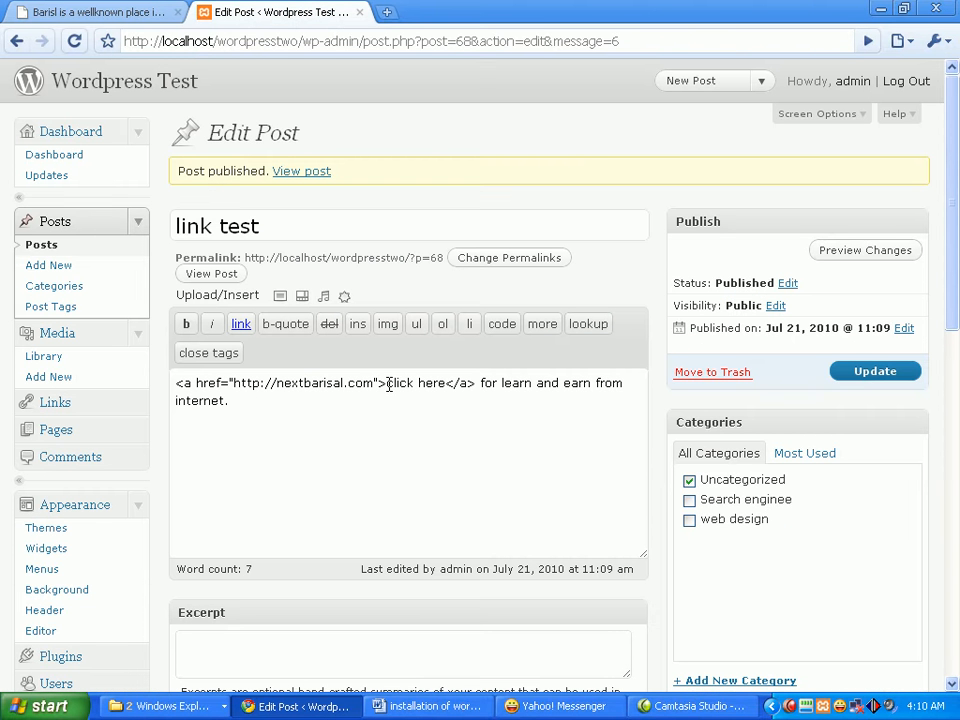
{"action": "left_click_drag", "start_coordinate": [386, 386], "coordinate": [446, 388]}
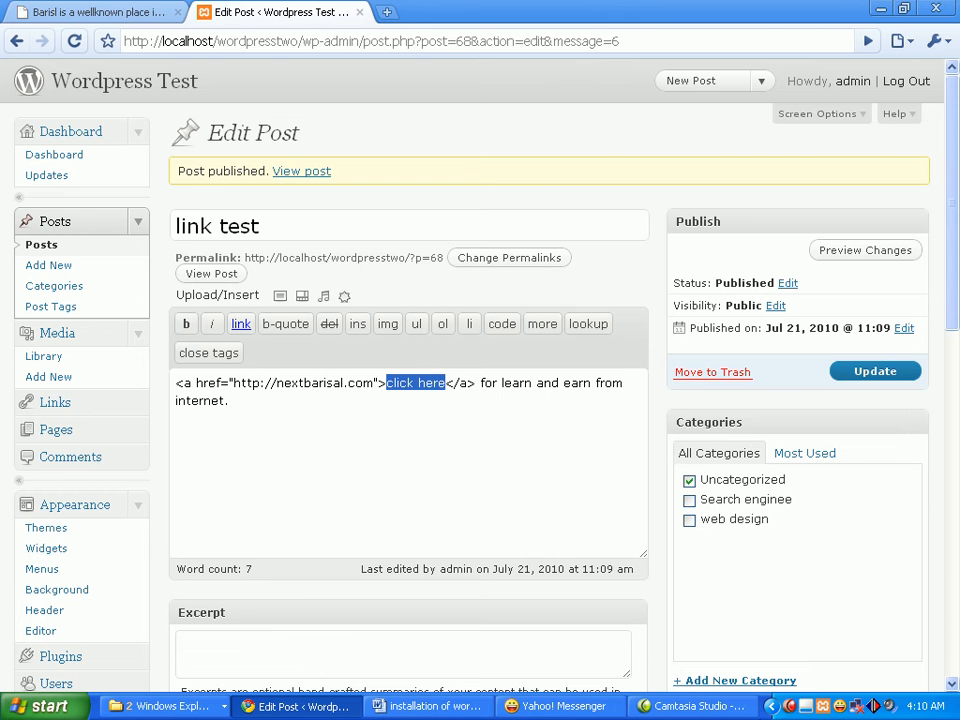
{"action": "left_click", "coordinate": [150, 12]}
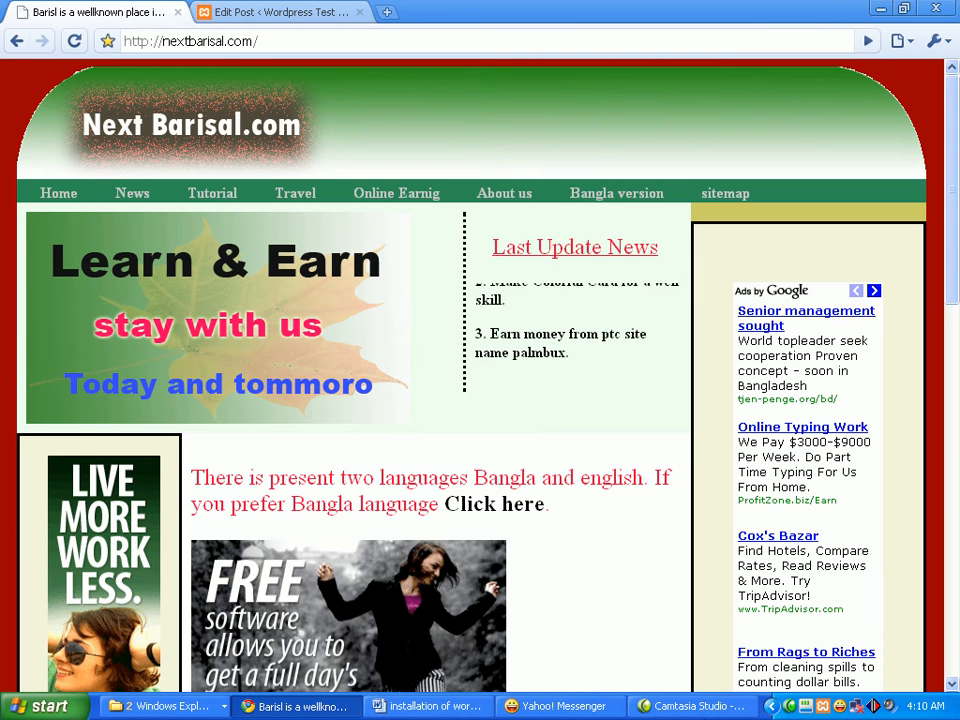
{"action": "right_click", "coordinate": [790, 707]}
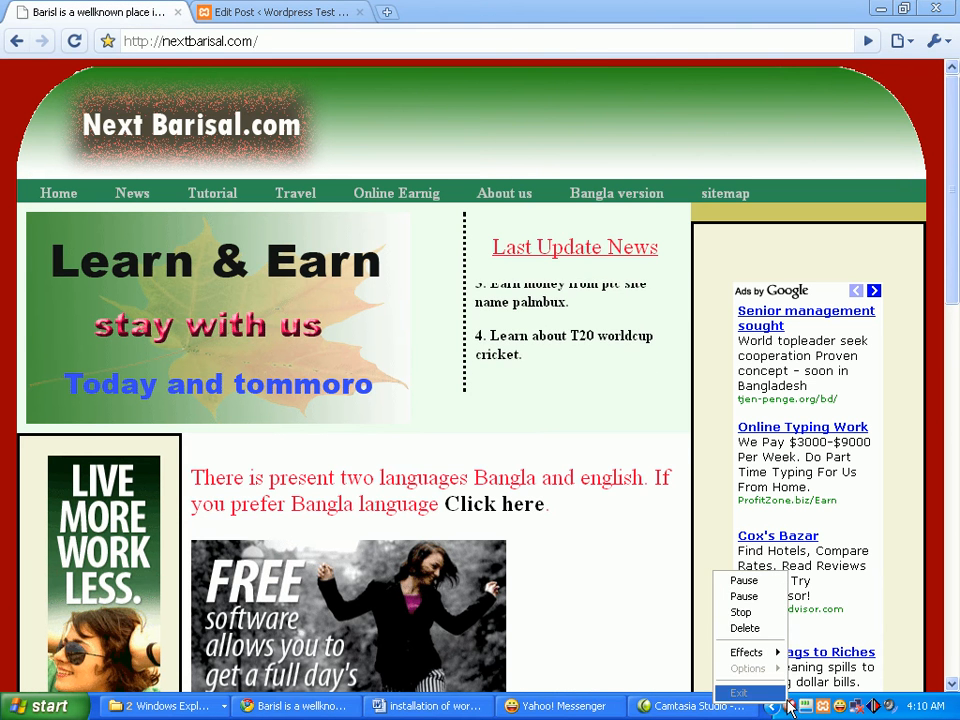